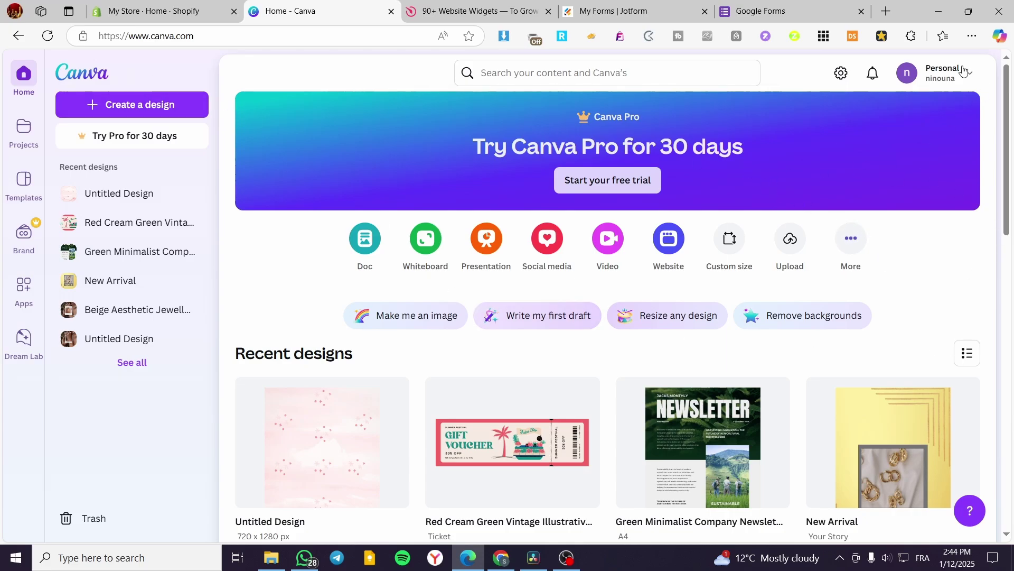
Search Canva for 'website' and browse the Designs and Canva Templates results
scroll(670, 351, "down", 5)
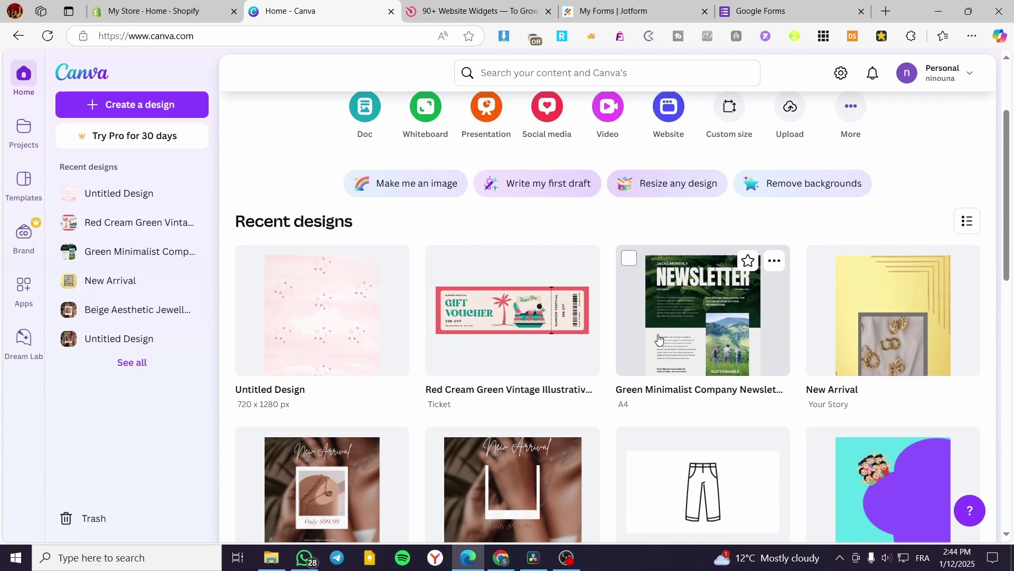
scroll(414, 409, "up", 5)
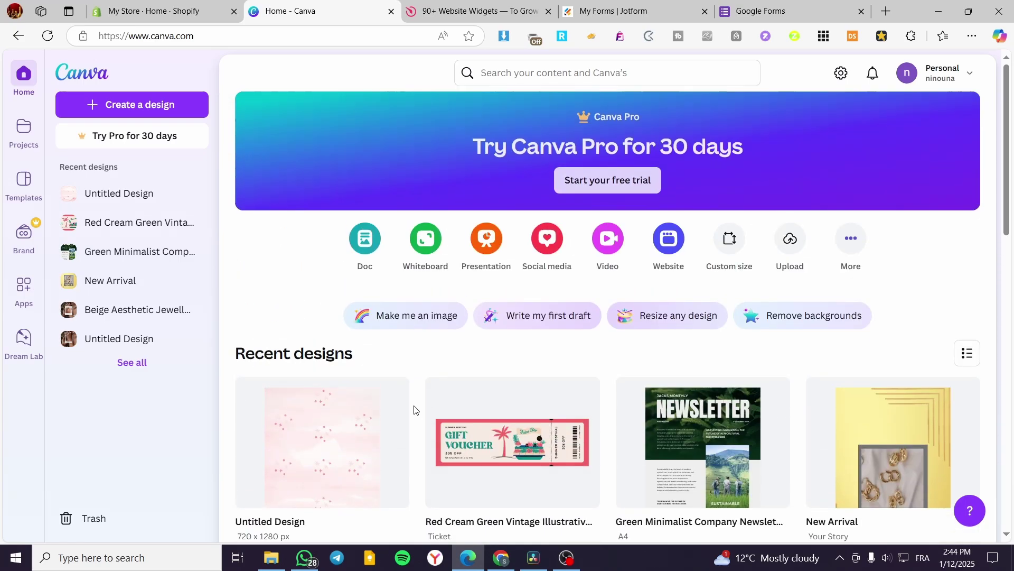
left_click(561, 72)
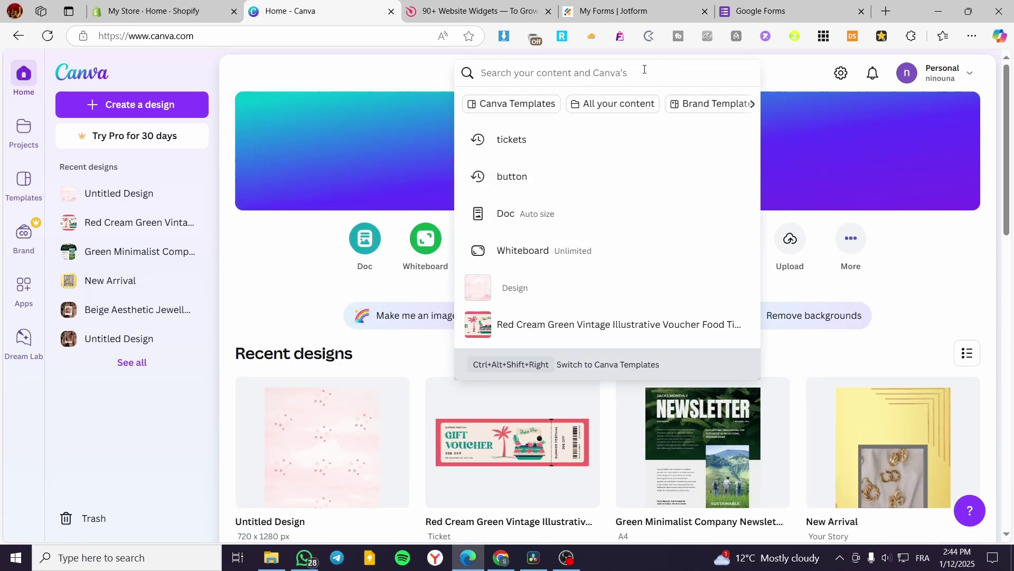
type("website")
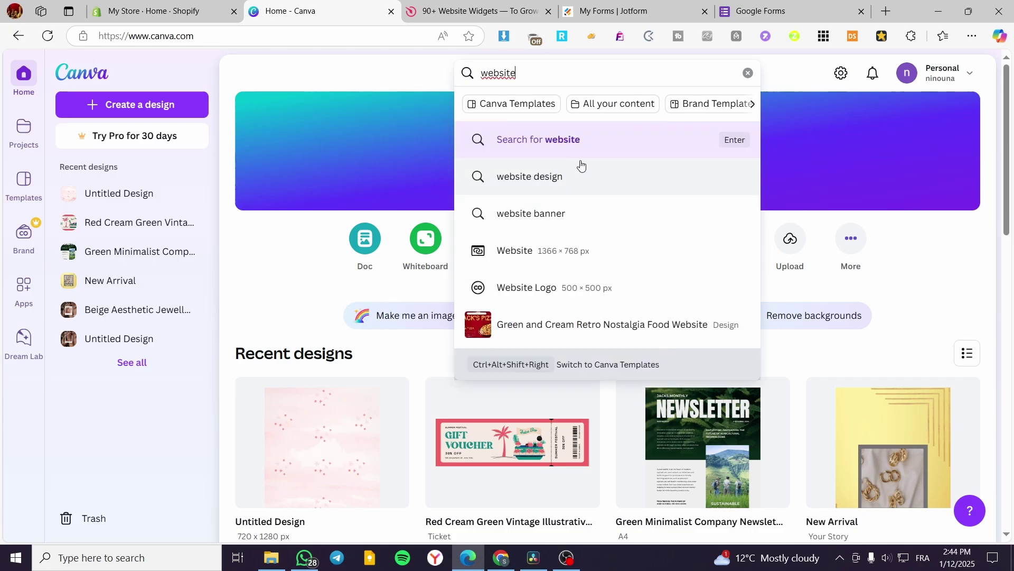
key("Return")
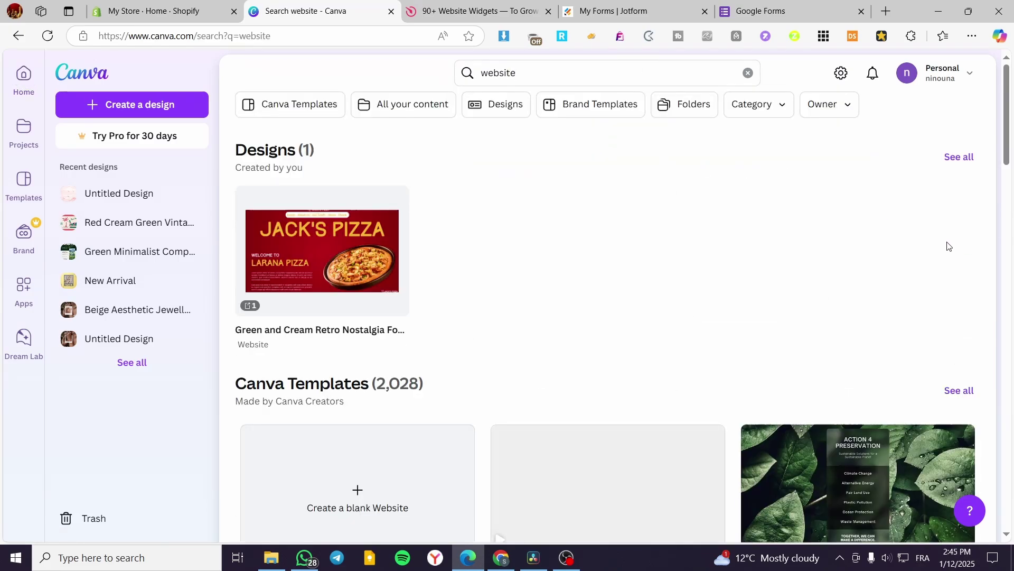
scroll(736, 224, "down", 4)
scroll(687, 264, "up", 4)
scroll(638, 294, "down", 1)
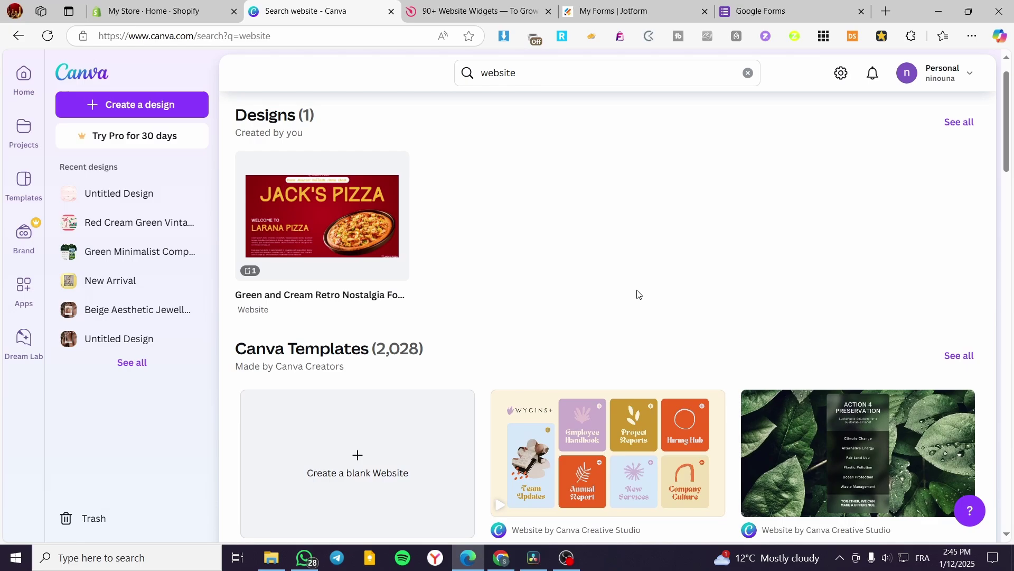
scroll(640, 296, "down", 5)
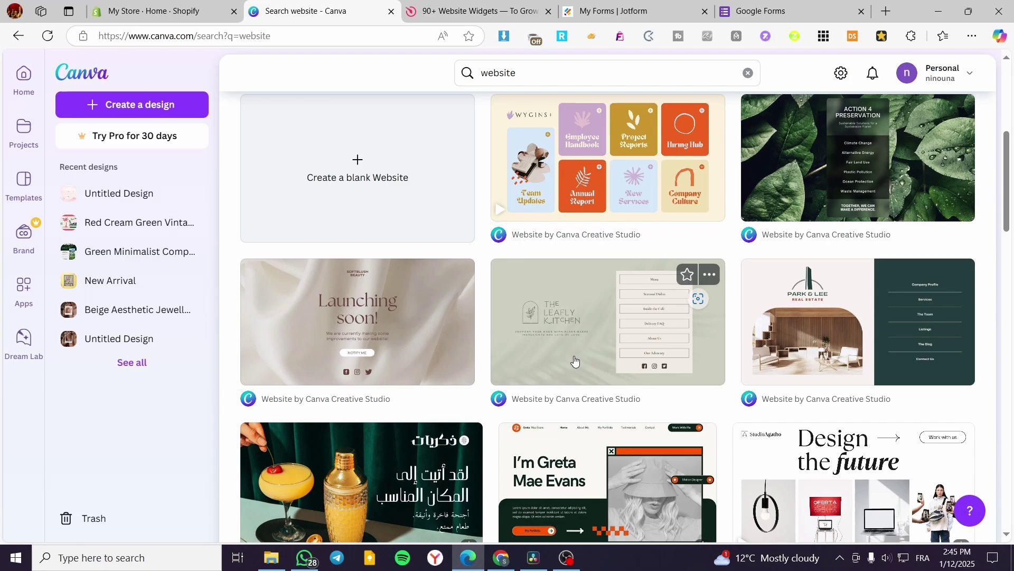
scroll(574, 361, "down", 3)
scroll(471, 312, "up", 9)
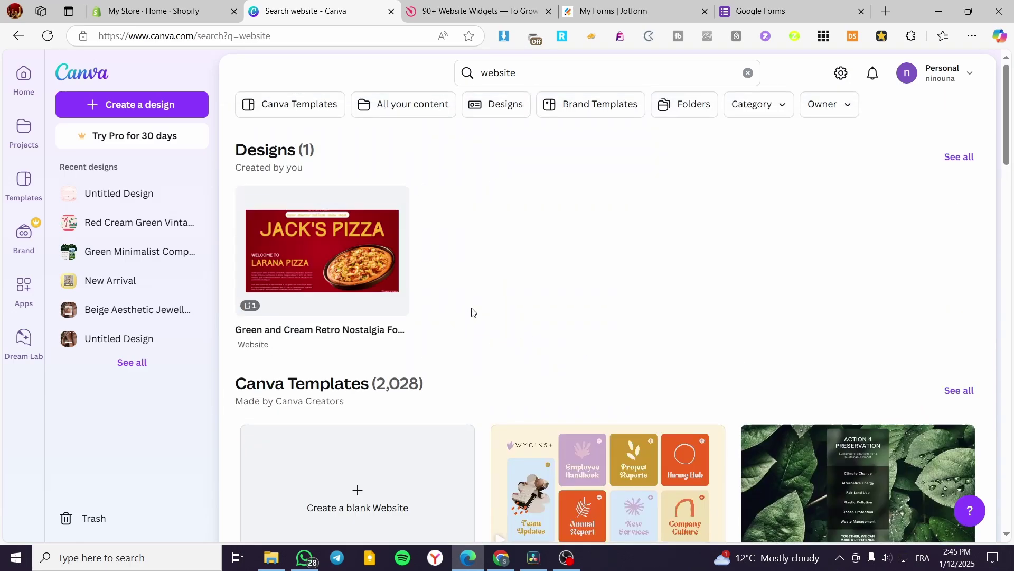
Open the Green and Cream Retro Nostalgia Food Website design for editing and scroll its six pages
left_click(373, 239)
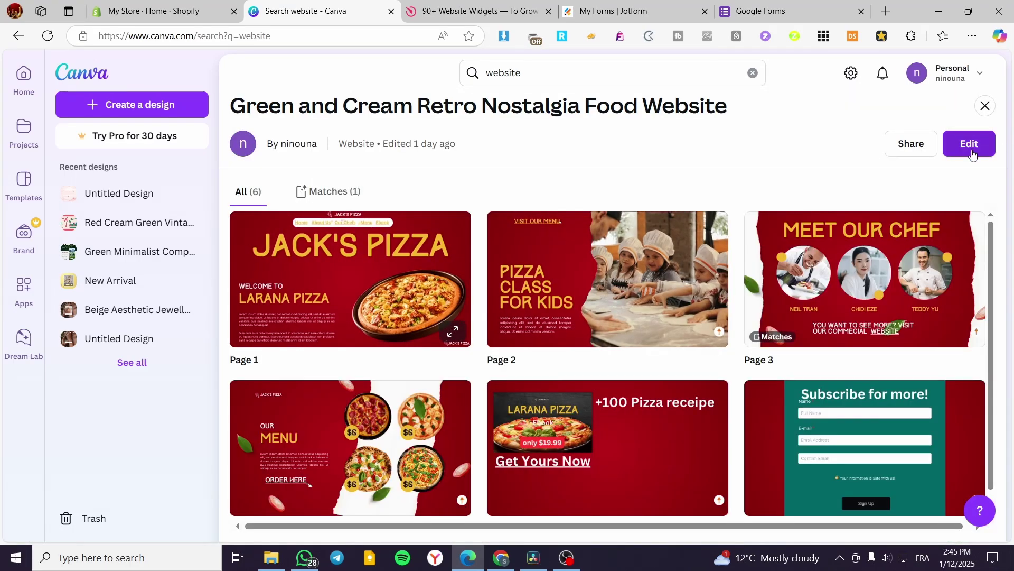
left_click(971, 146)
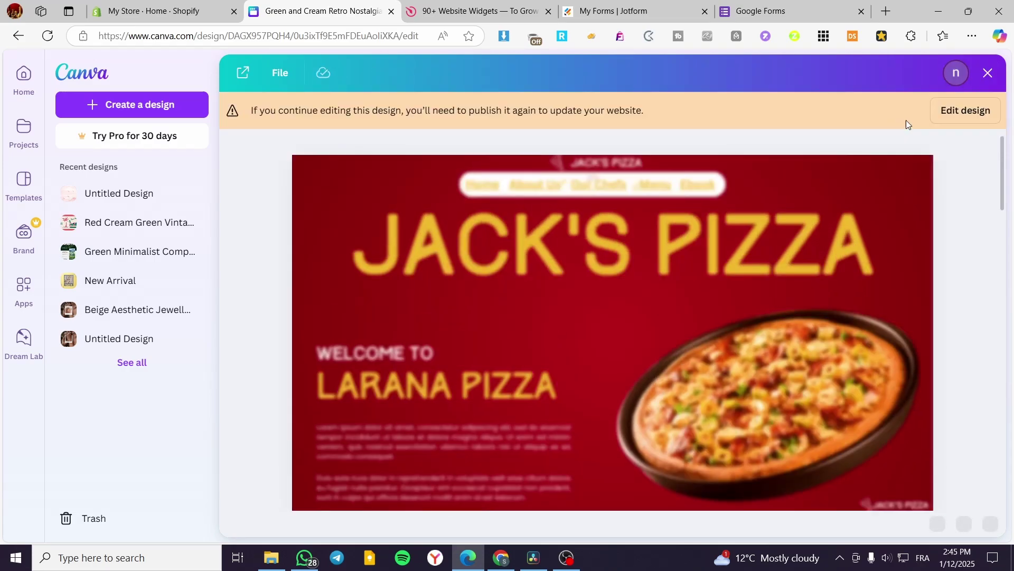
left_click(954, 111)
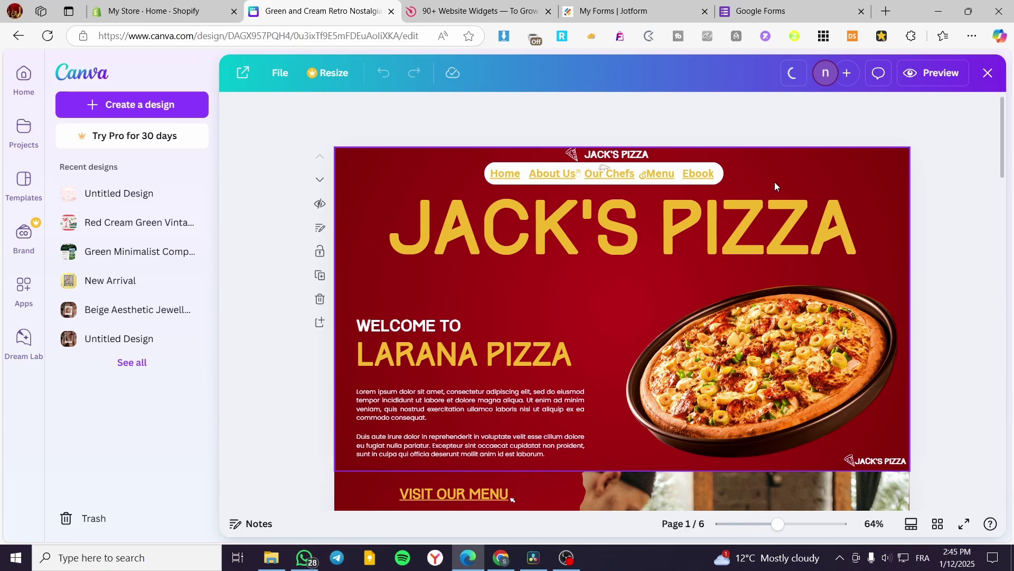
scroll(765, 245, "down", 15)
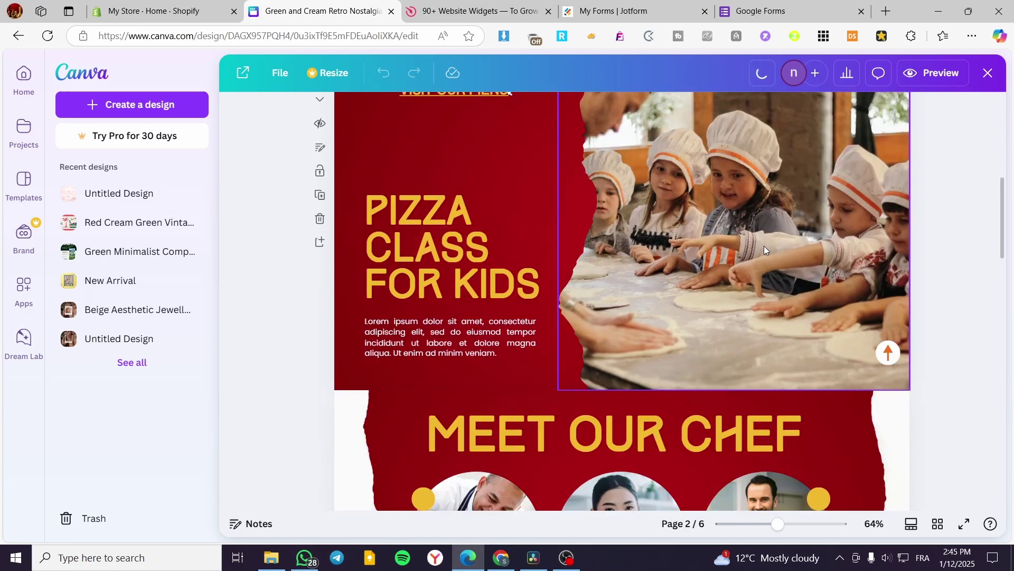
scroll(764, 246, "down", 20)
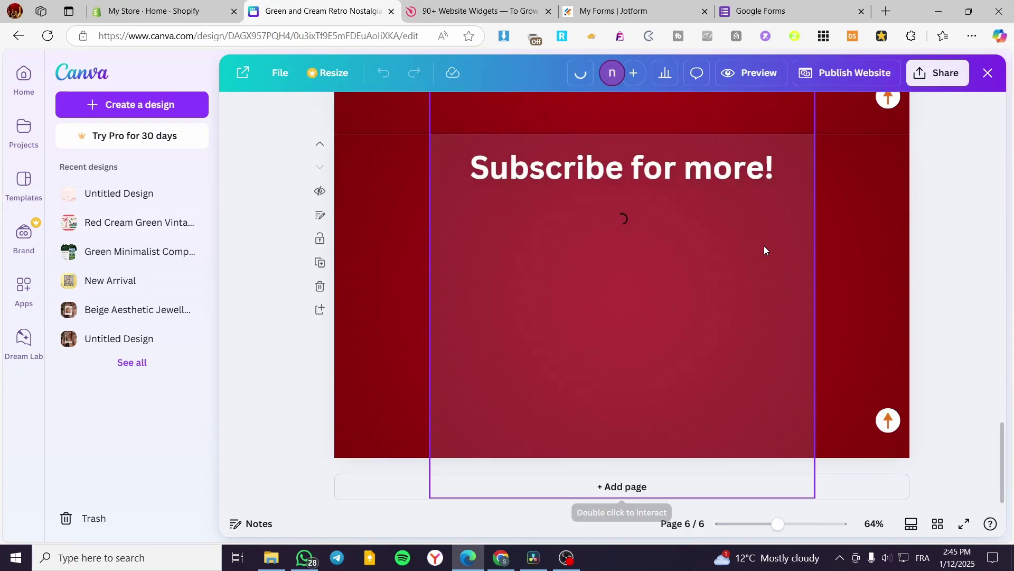
scroll(764, 246, "up", 5)
scroll(764, 246, "down", 5)
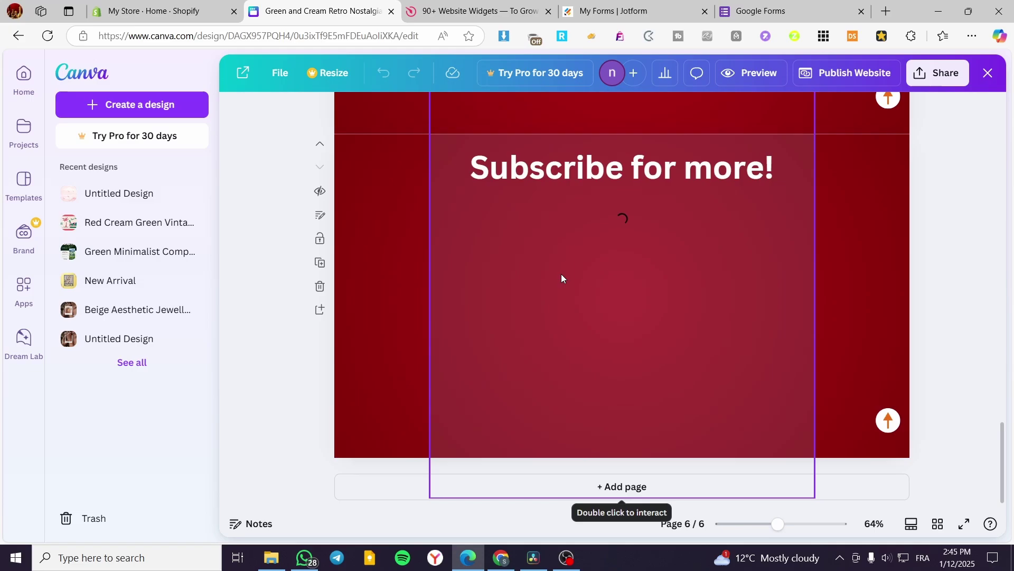
scroll(561, 276, "up", 3)
scroll(751, 284, "up", 20)
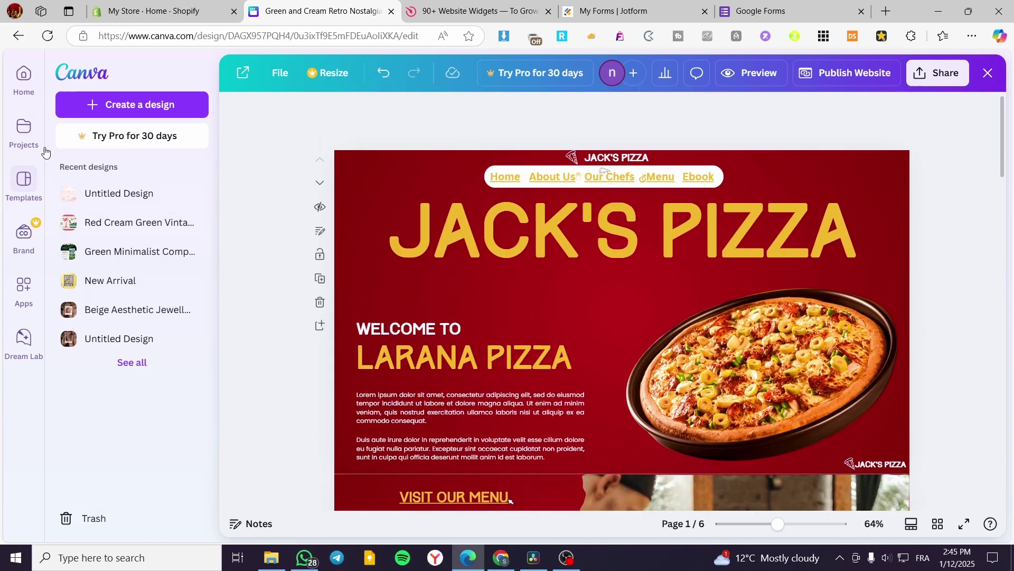
Search Elements graphics for 'Shopping cart' and add the orange speeding cart to the homepage
left_click(199, 74)
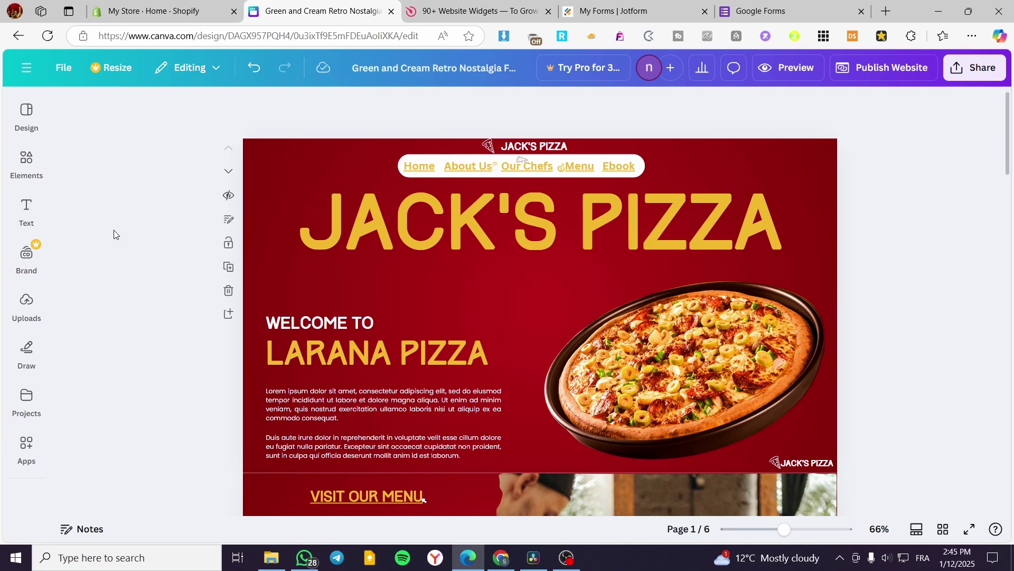
left_click(29, 165)
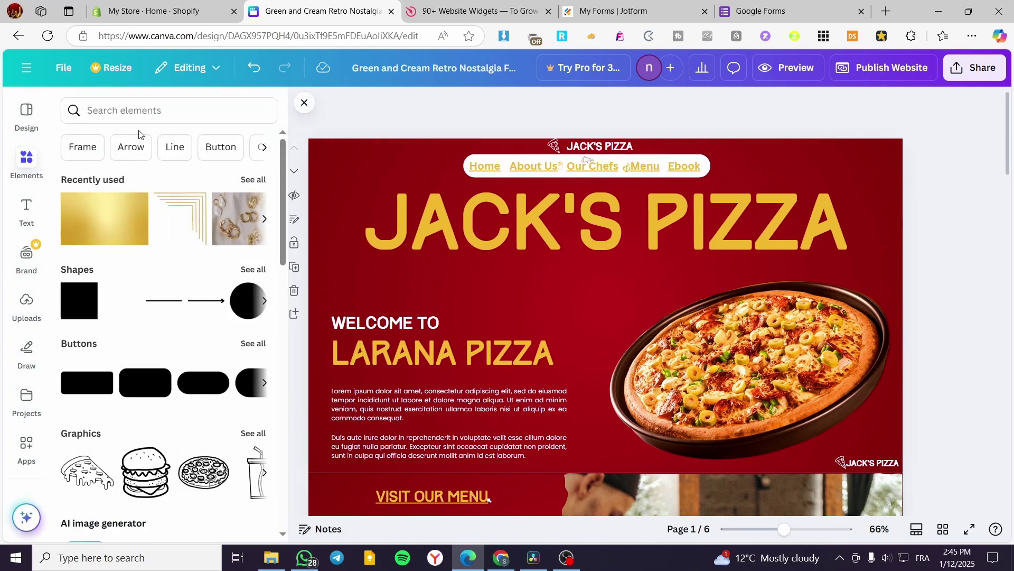
left_click(148, 110)
type("S")
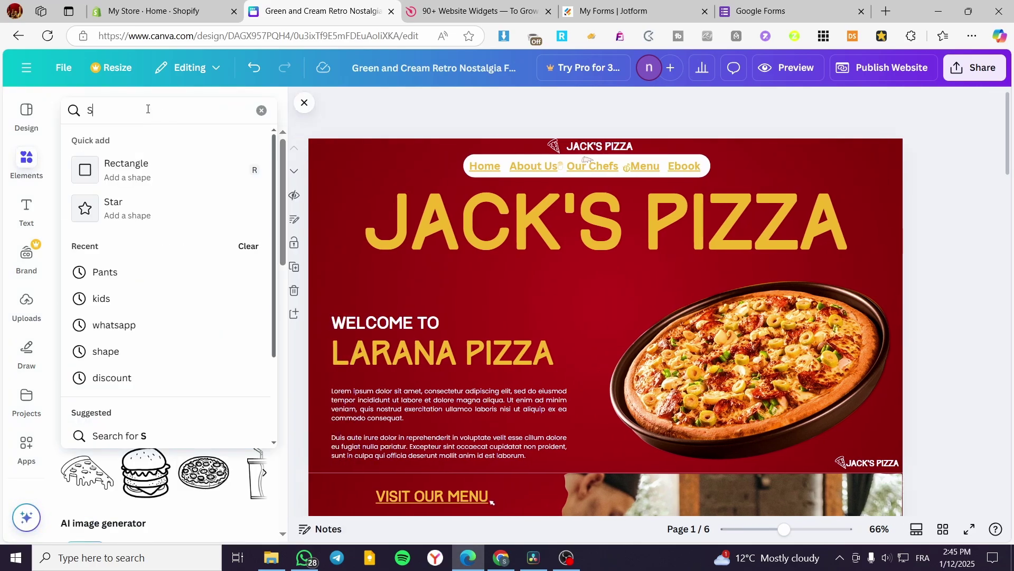
type("hopping cart")
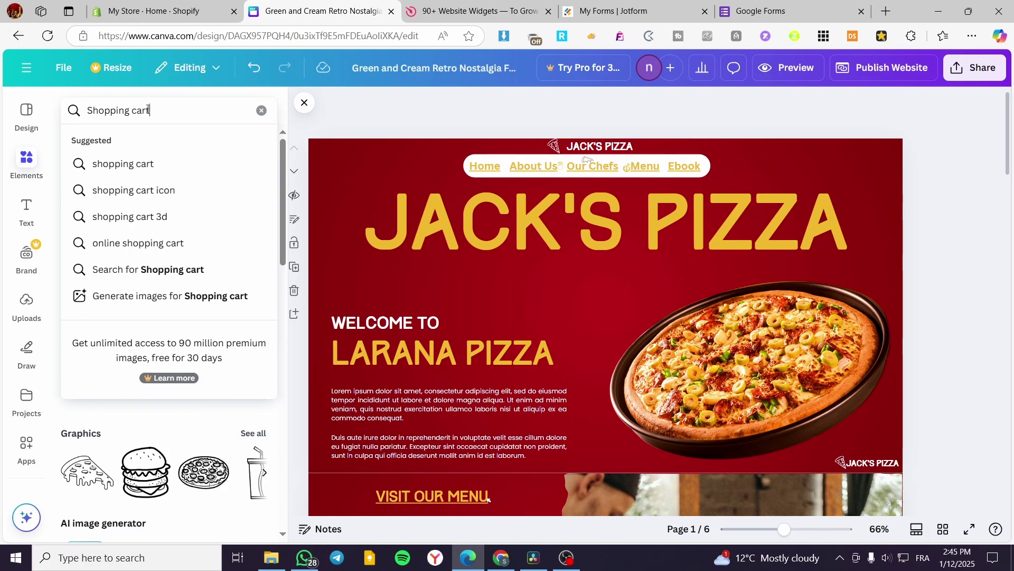
key("Return")
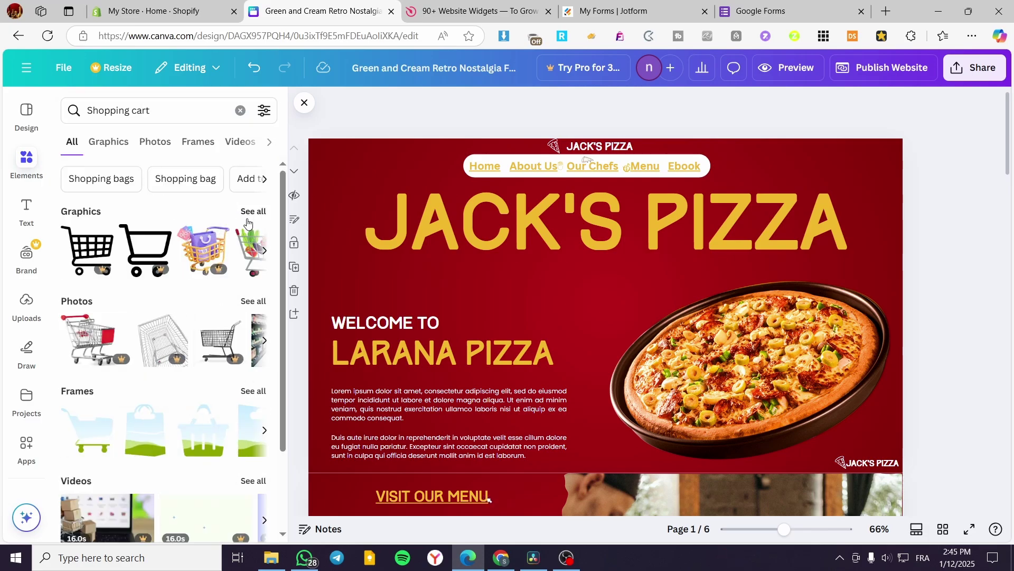
left_click(253, 211)
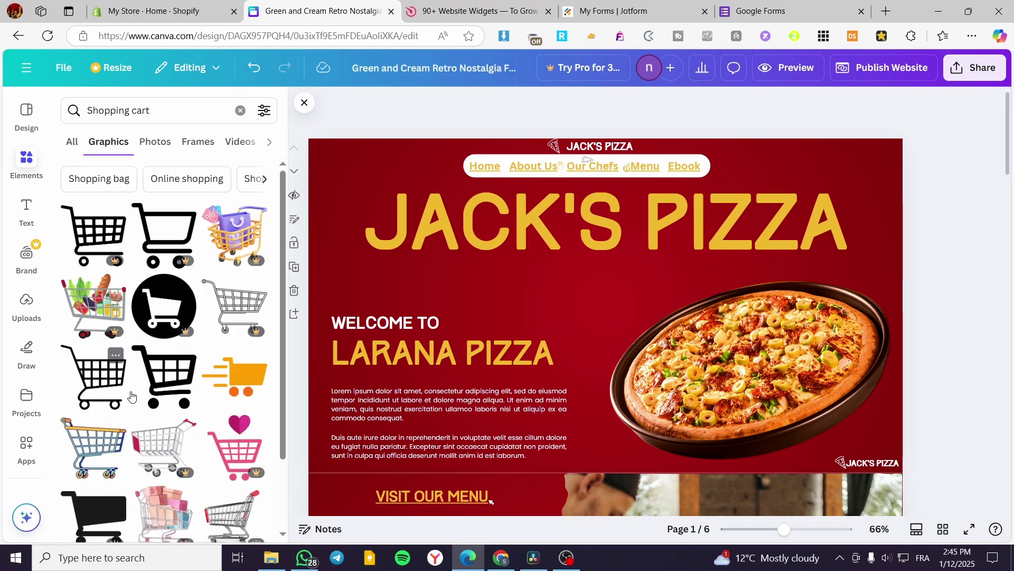
left_click(236, 376)
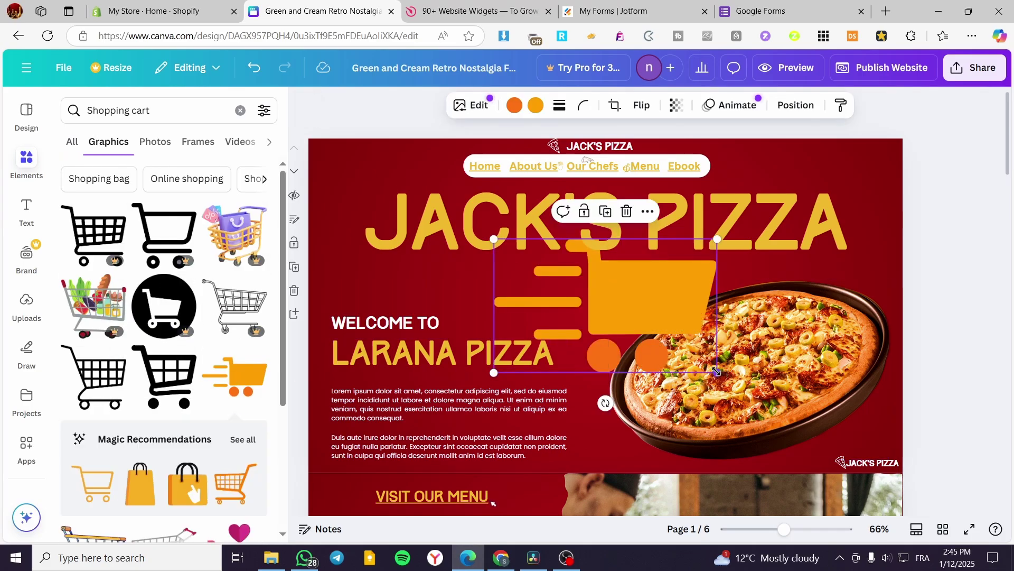
Shrink the cart graphic to a small icon in the top-right corner and close the Elements panel
left_click_drag(718, 373, 881, 201)
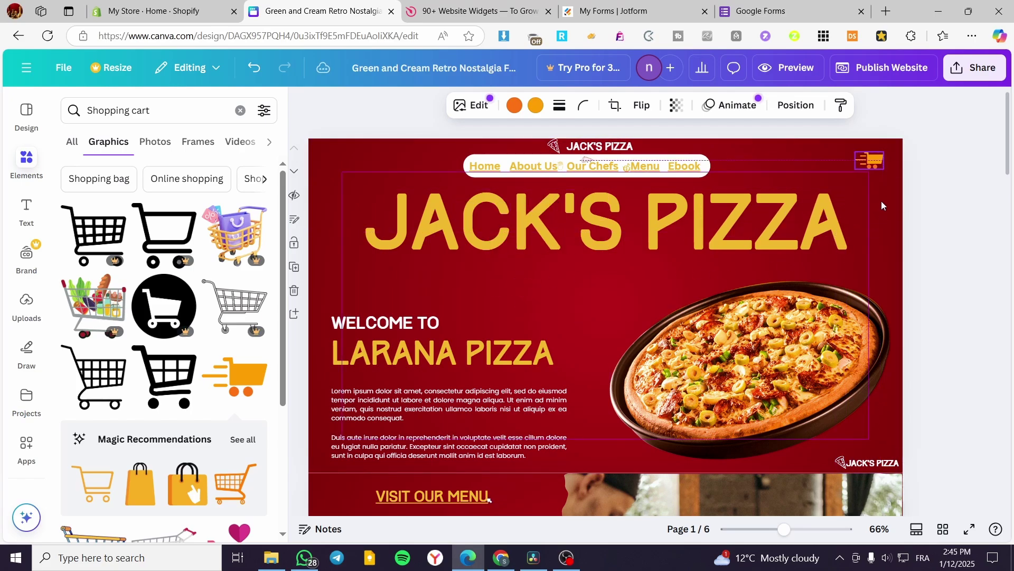
left_click(912, 197)
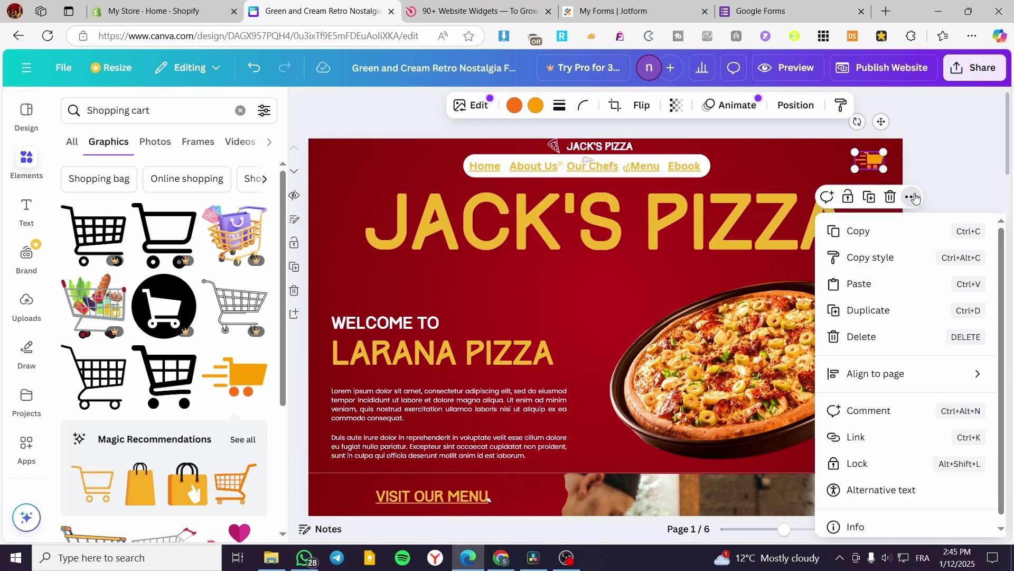
left_click(956, 176)
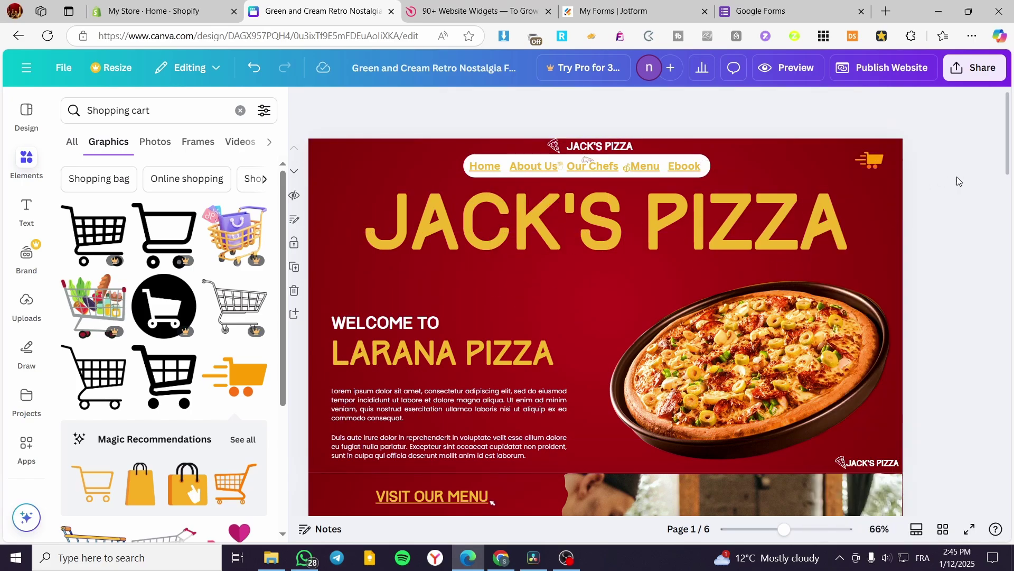
left_click(873, 160)
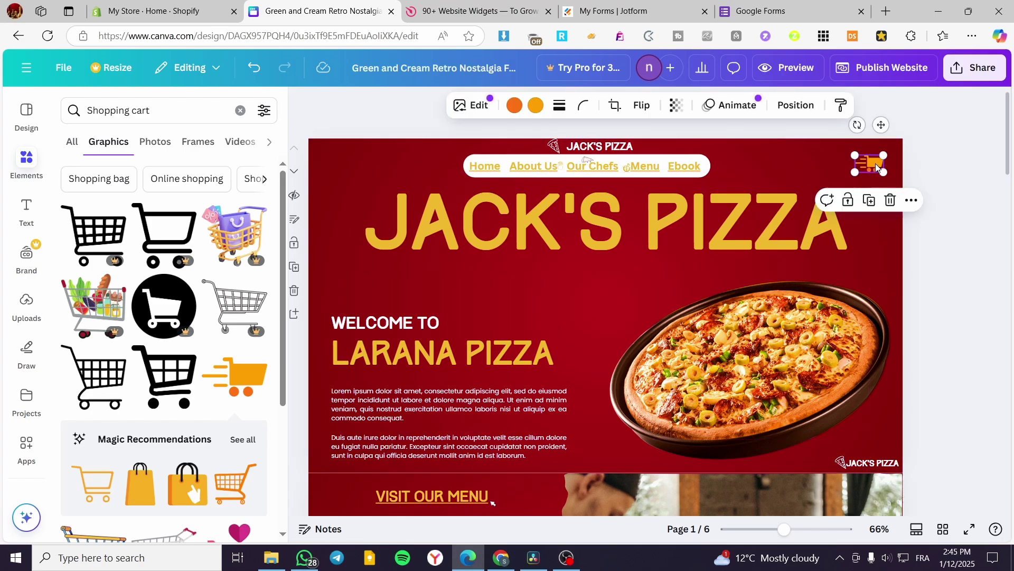
left_click(942, 210)
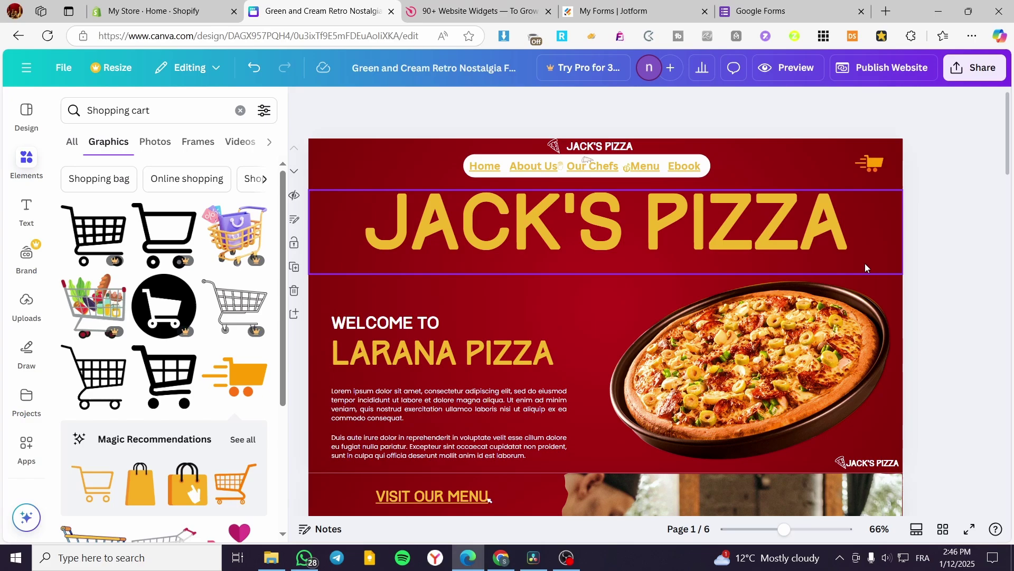
left_click(304, 102)
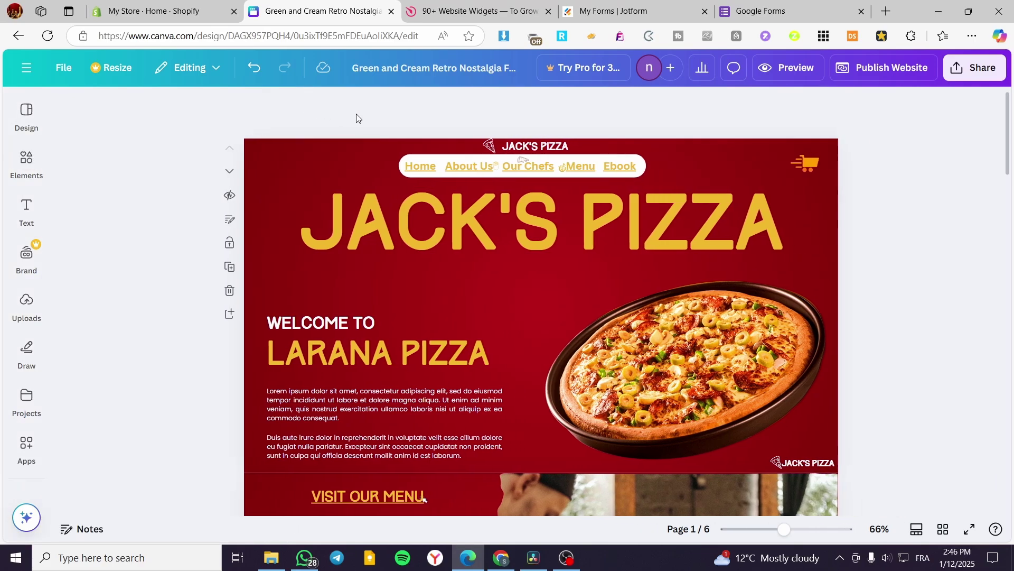
left_click(802, 166)
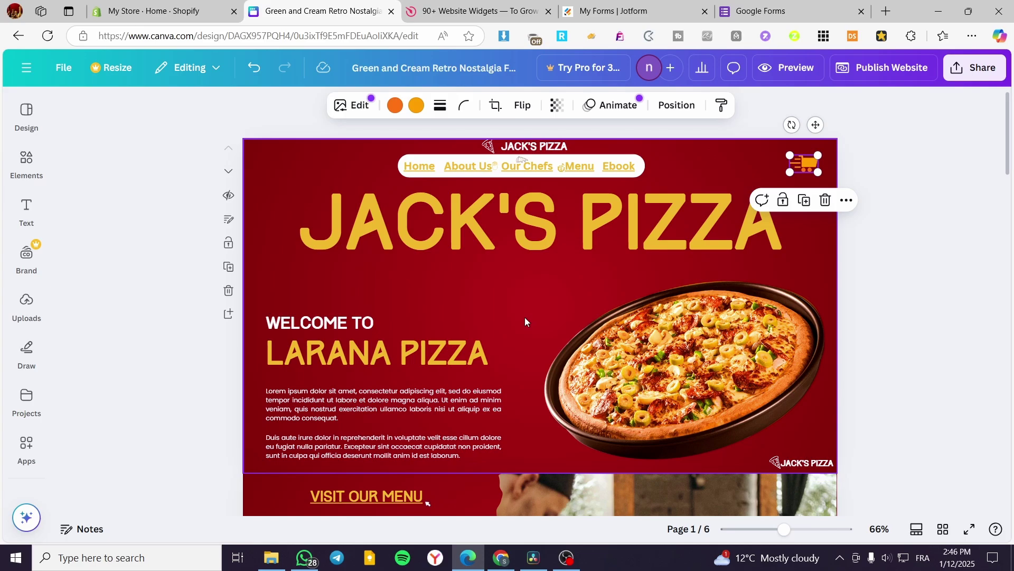
Preview the homepage as a website, then close the preview and deselect the cart
scroll(724, 301, "down", 4)
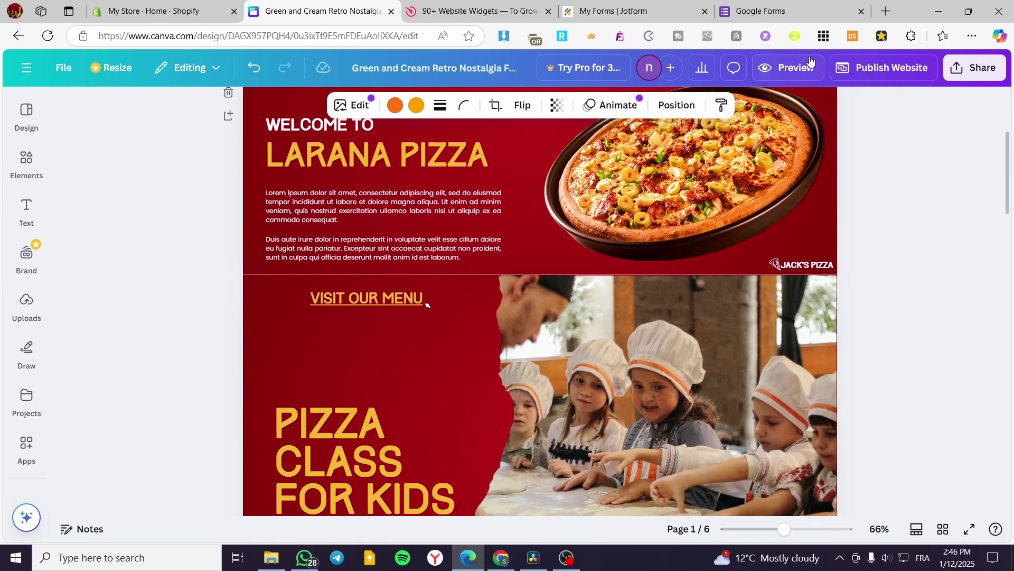
left_click(811, 62)
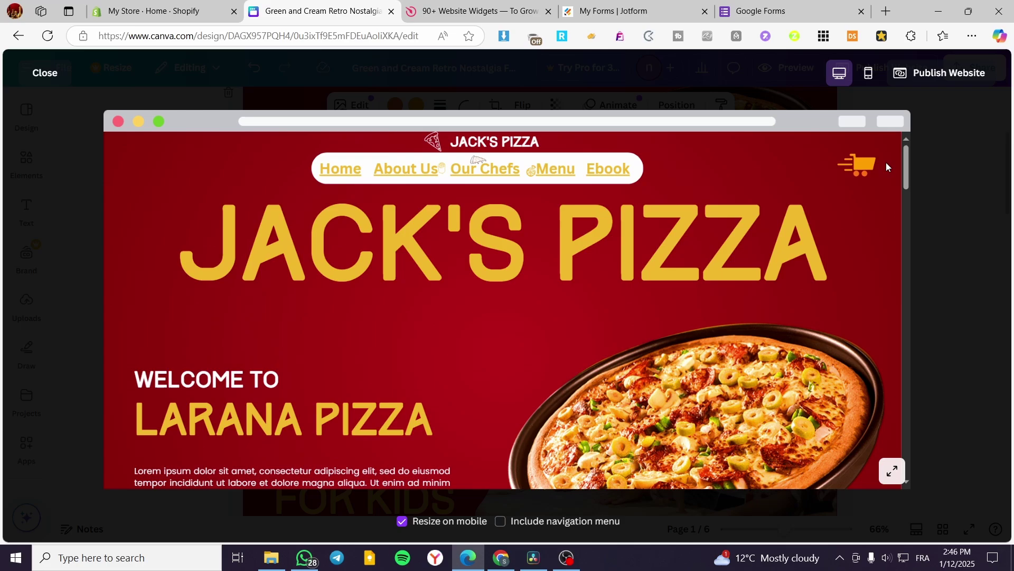
left_click(44, 73)
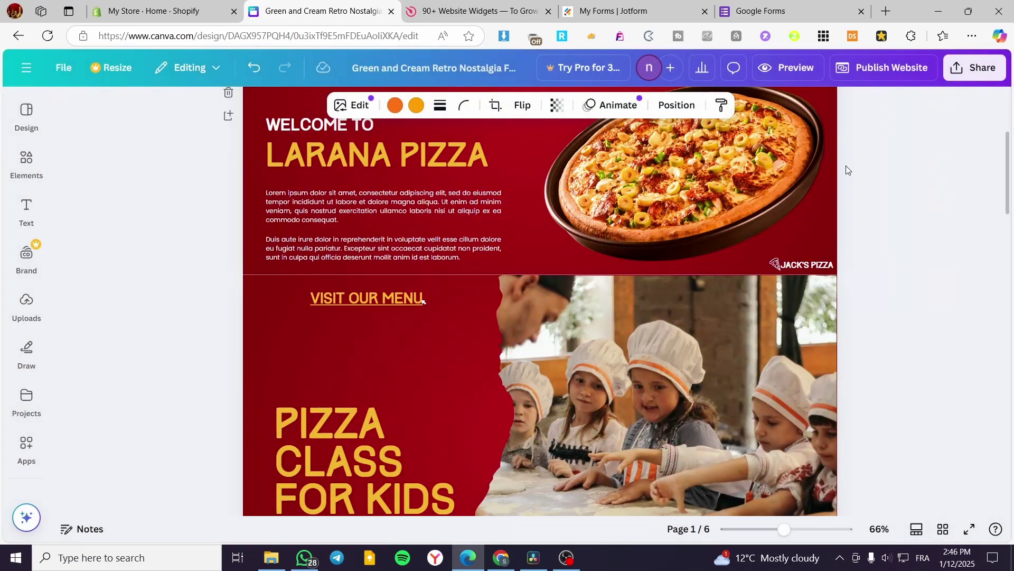
scroll(800, 237, "up", 4)
key("Escape")
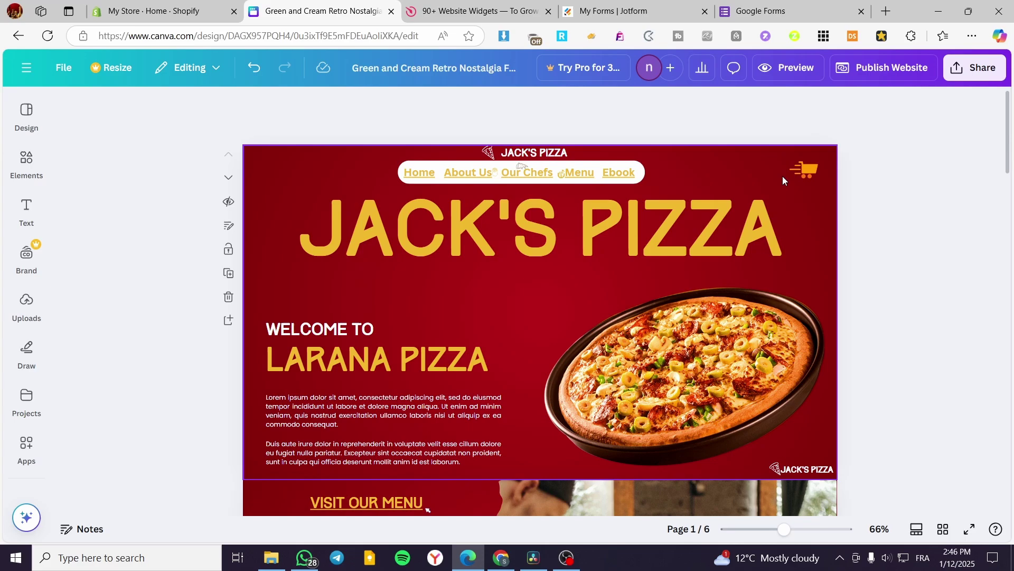
Link the top-right cart graphic to the Shopify storefront URL copied from the Shopify admin
left_click(811, 173)
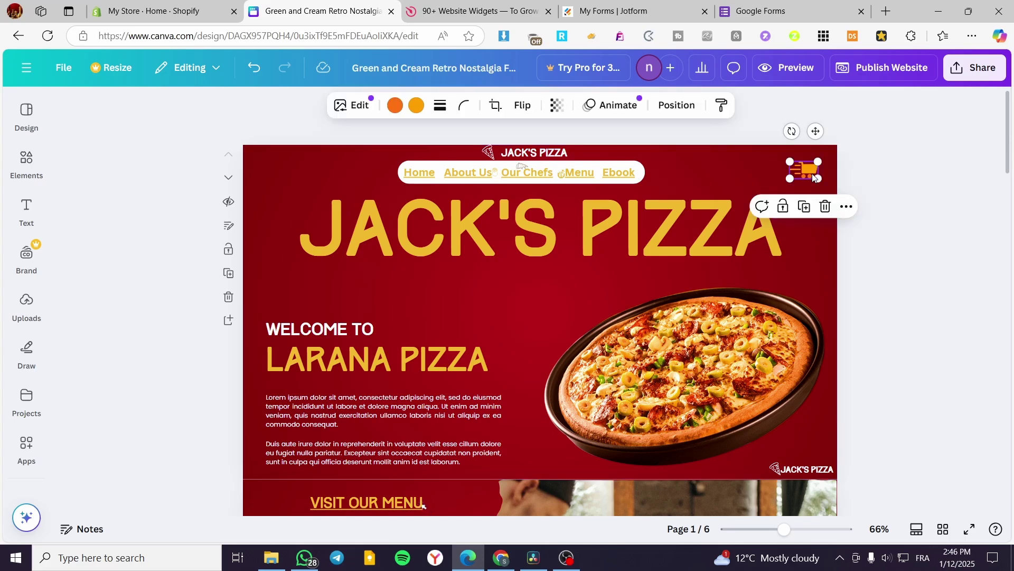
left_click(848, 208)
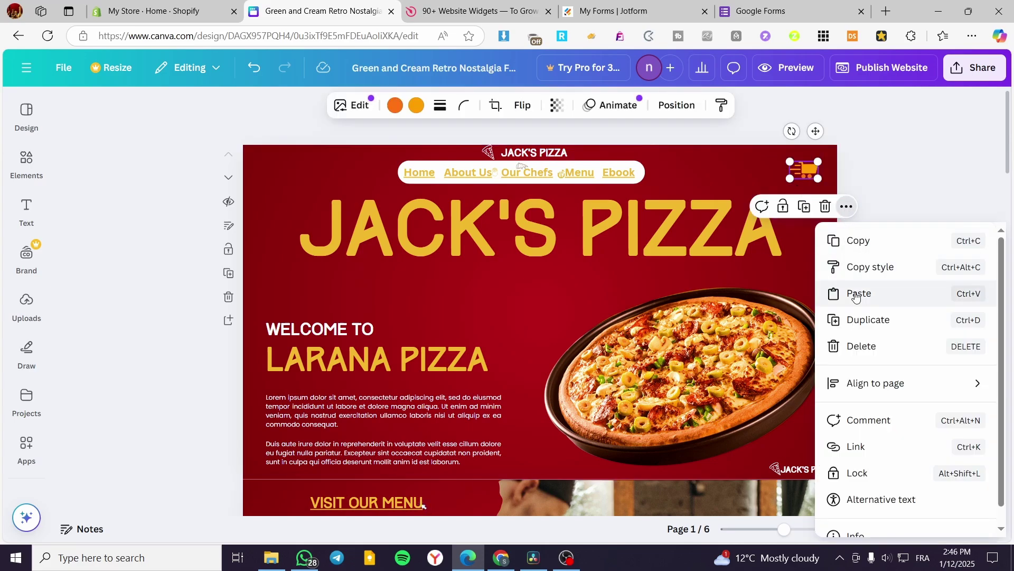
left_click(150, 6)
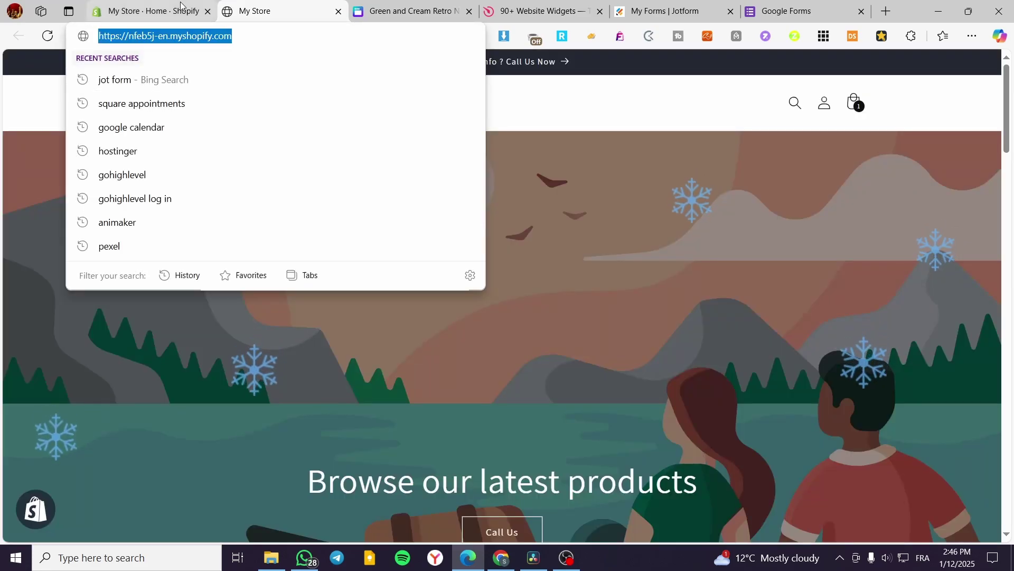
left_click(181, 6)
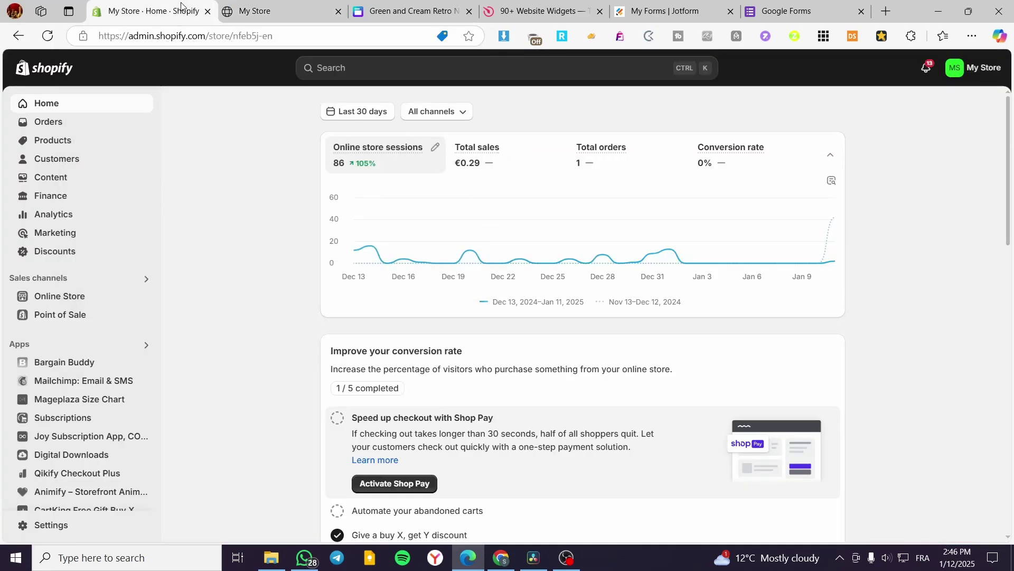
left_click(329, 7)
left_click(420, 4)
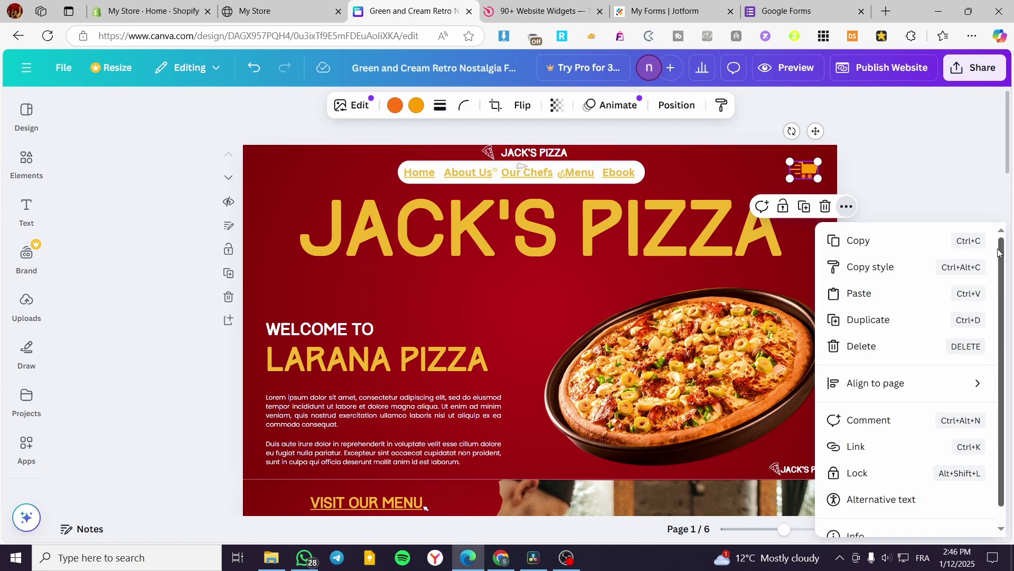
left_click(809, 168)
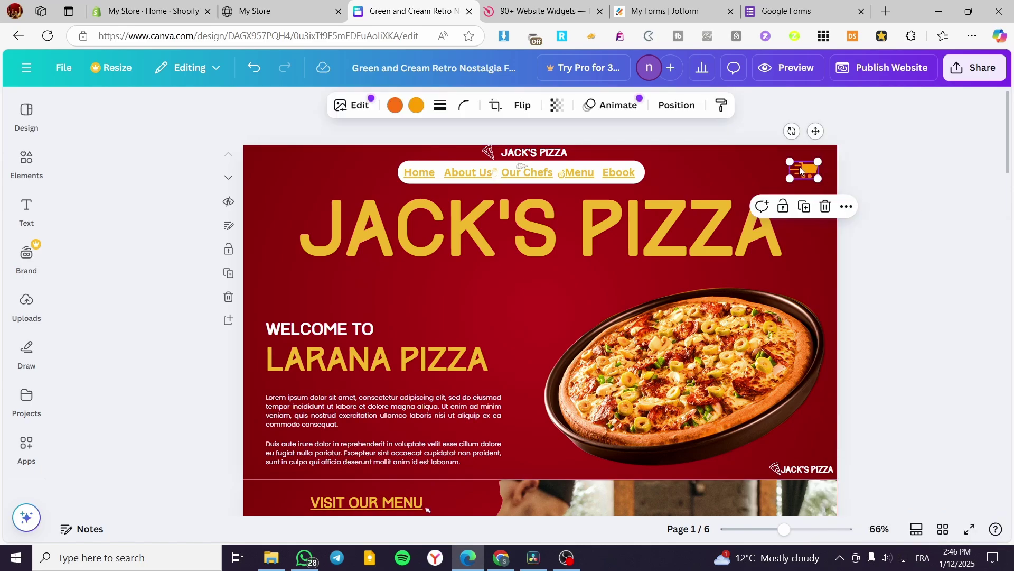
left_click(845, 208)
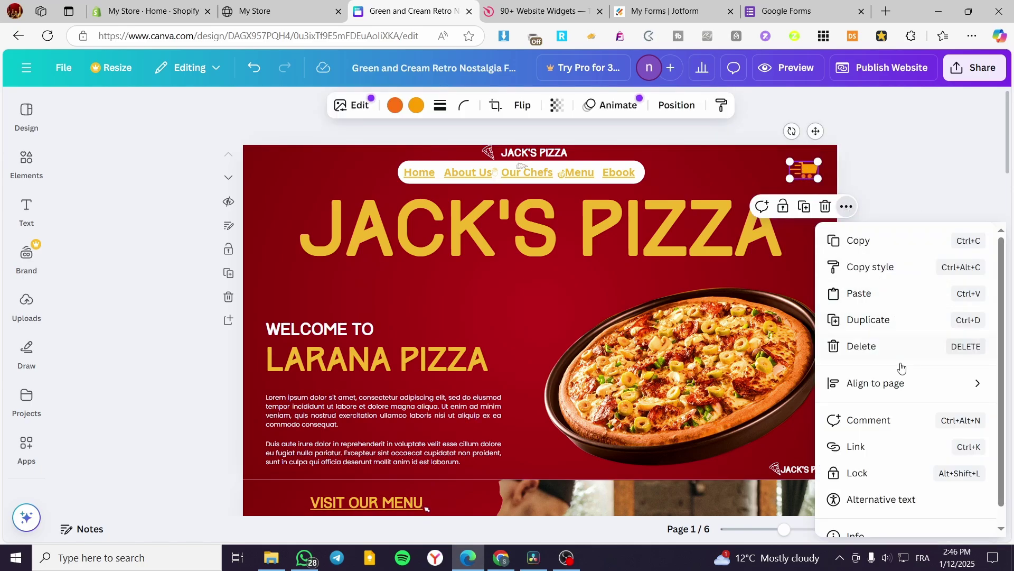
left_click(871, 449)
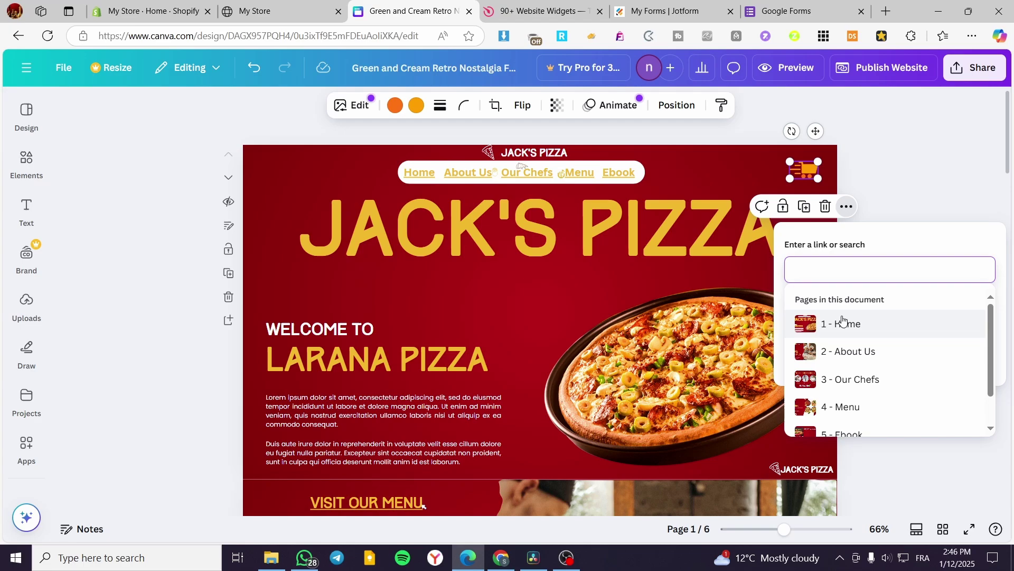
type("https://nfeb5j-en.myshopify.com/")
left_click(966, 358)
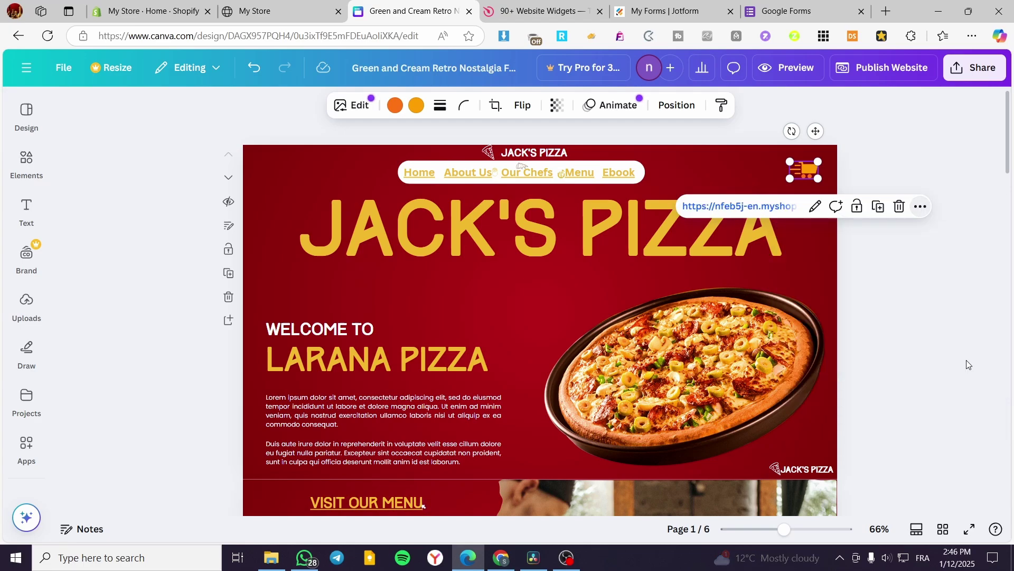
left_click(988, 229)
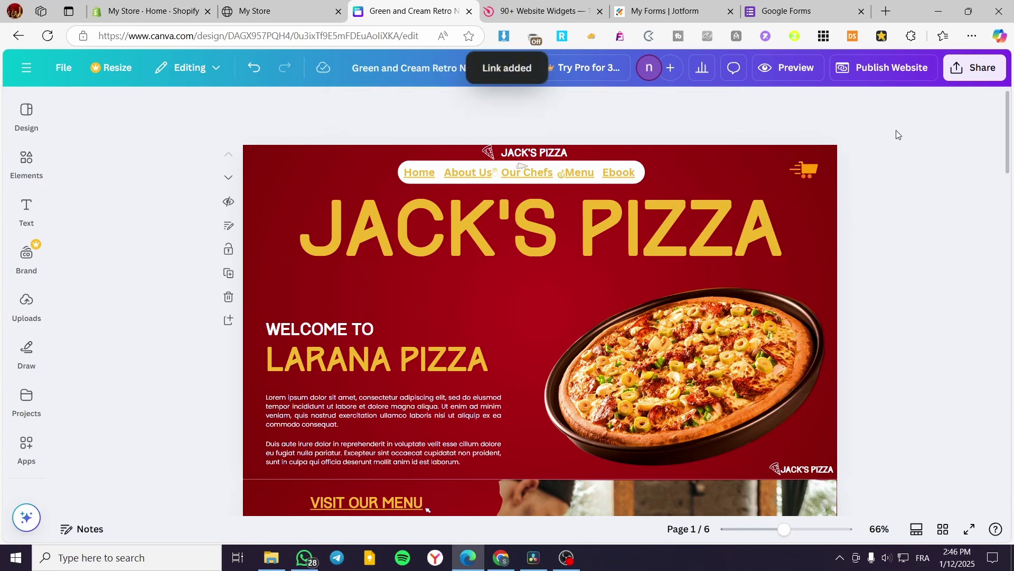
Republish the Jack's Pizza website with the linked cart and close the extra storefront tab
left_click(907, 77)
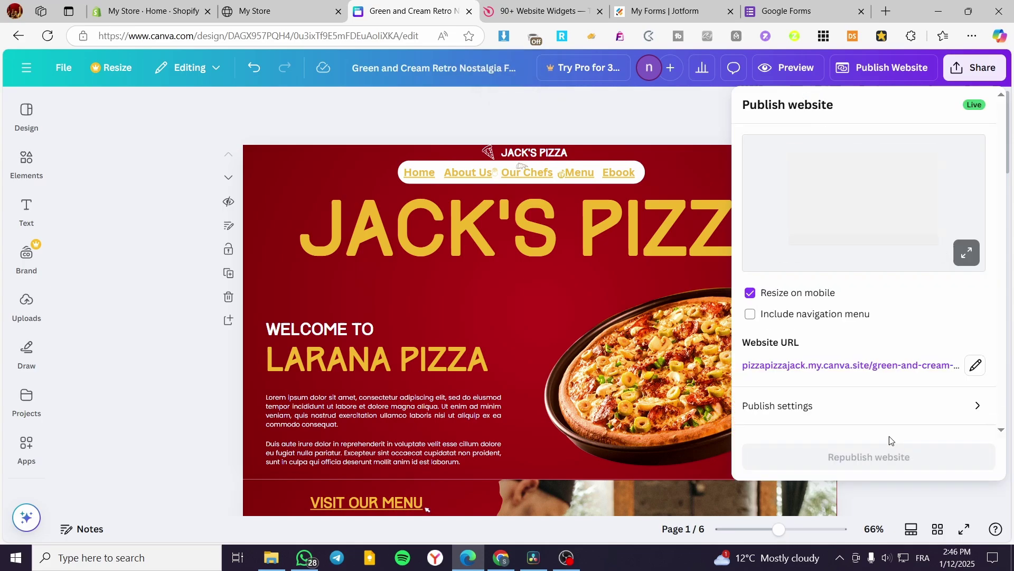
left_click(898, 456)
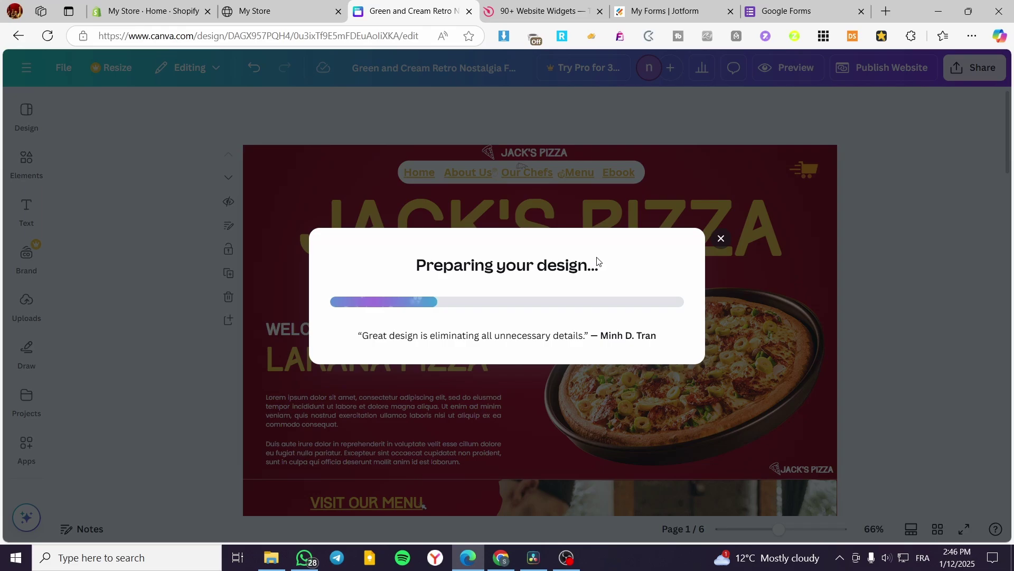
left_click(337, 11)
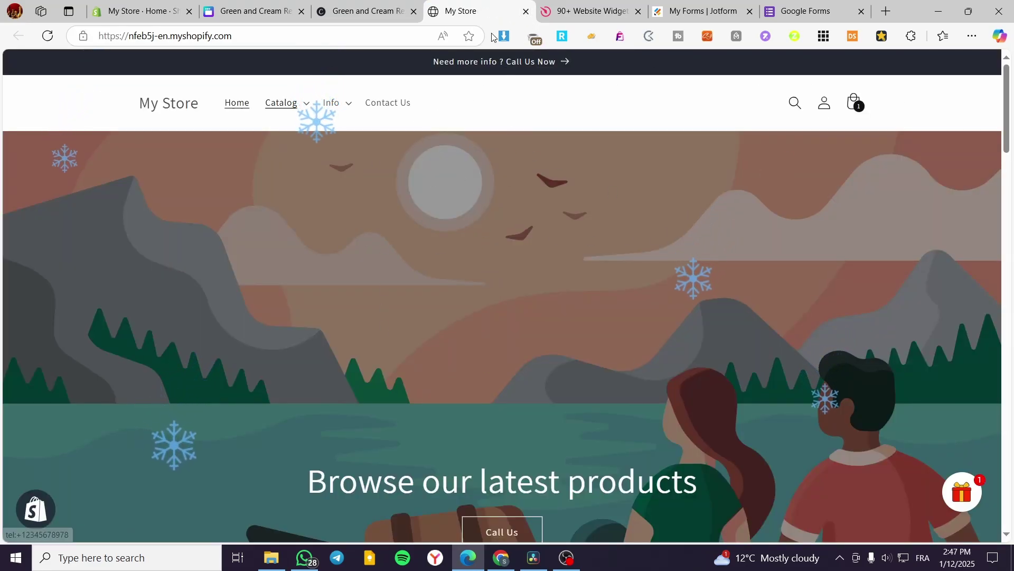
Close the My Store and live-site tabs and dismiss Canva's 'Your website is now live' message
left_click(526, 11)
left_click(413, 11)
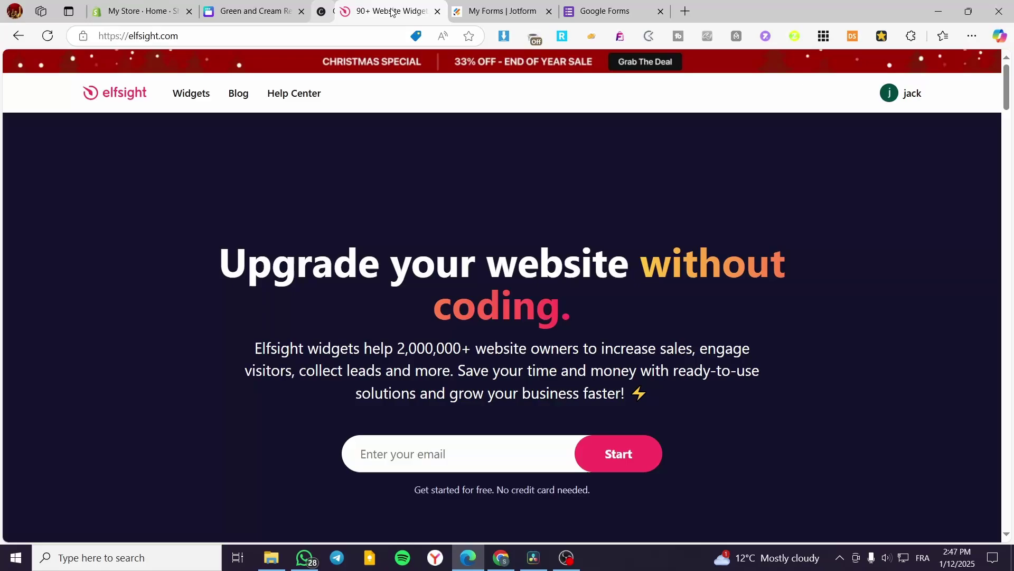
left_click(261, 11)
left_click(832, 109)
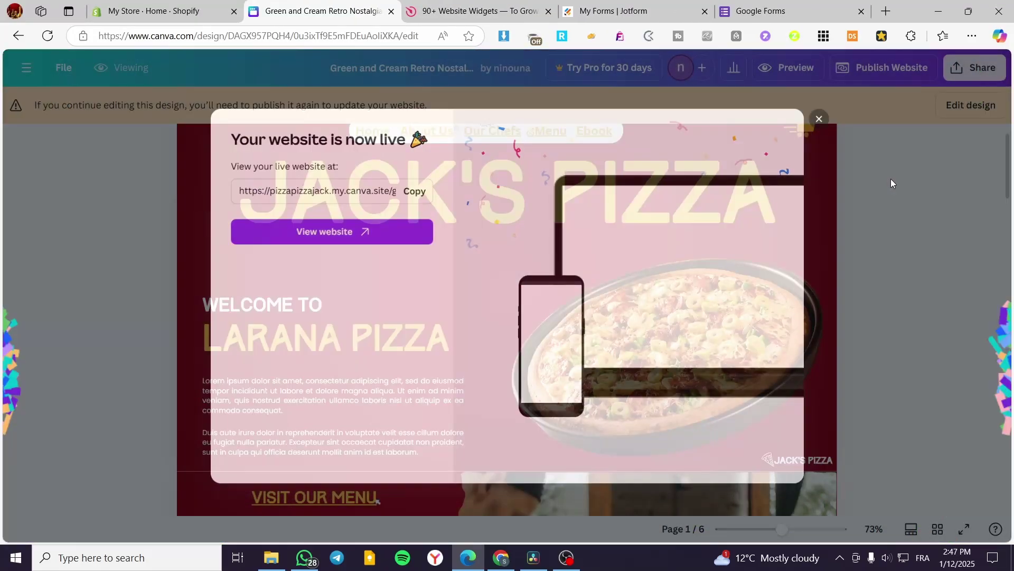